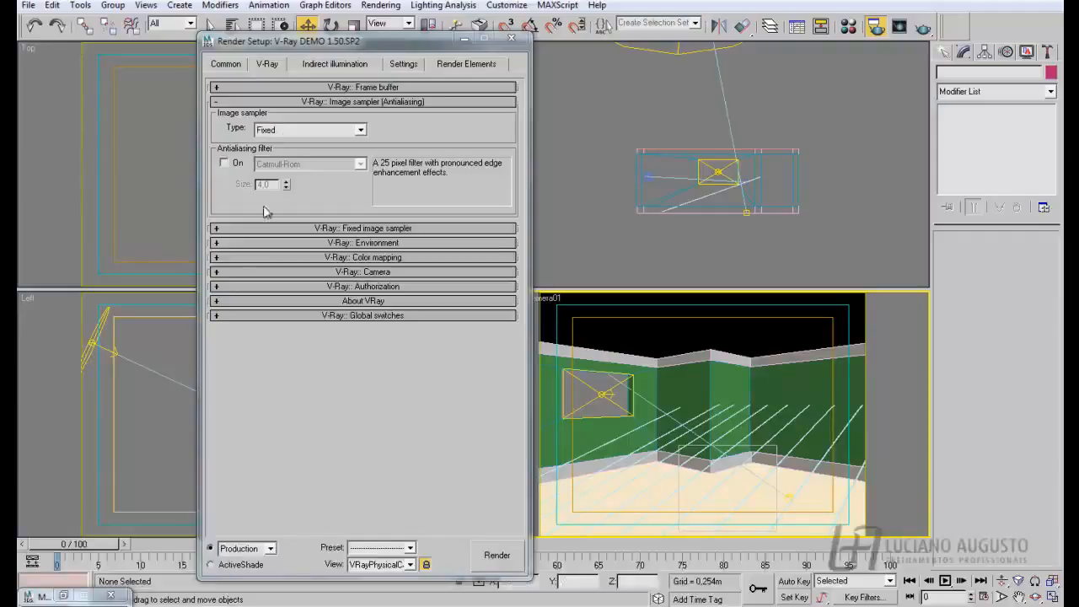
- Inspect the Fixed sampler settings, set the image sampler type to Adaptive DMC and consult the sampler types slide in PowerPoint
{"action": "left_click", "coordinate": [216, 229]}
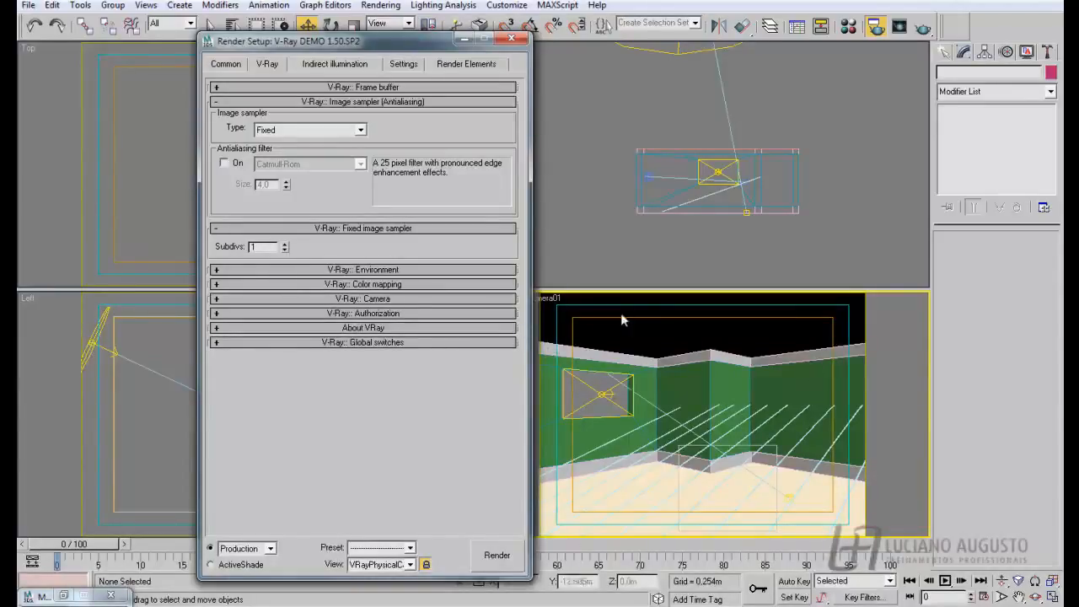
{"action": "left_click", "coordinate": [362, 132]}
{"action": "left_click", "coordinate": [278, 149]}
{"action": "key", "text": "alt+Tab"}
{"action": "key", "text": "alt+Tab"}
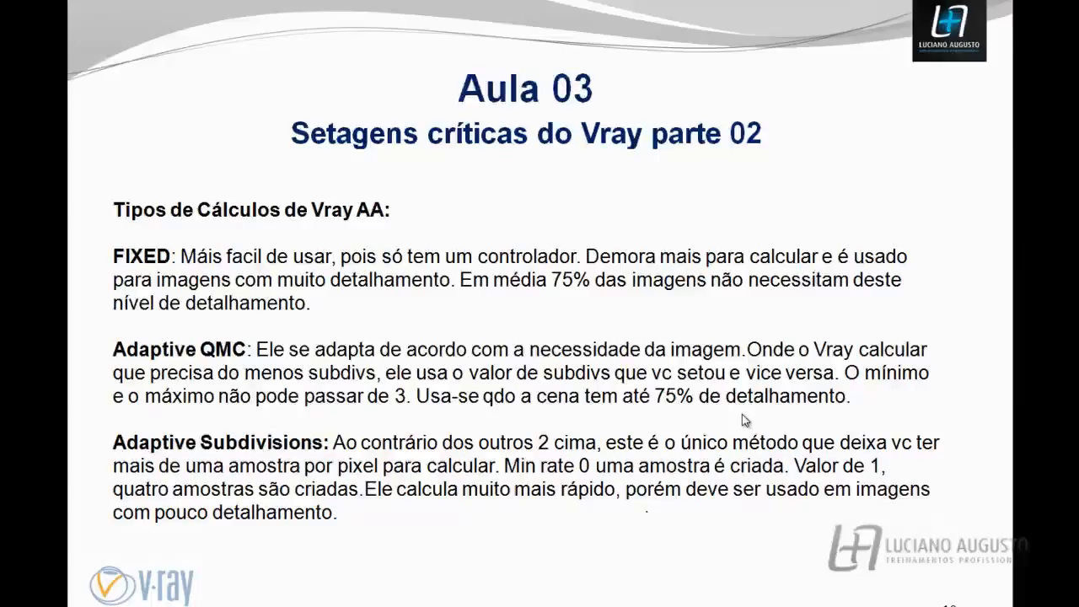
{"action": "key", "text": "alt+Tab"}
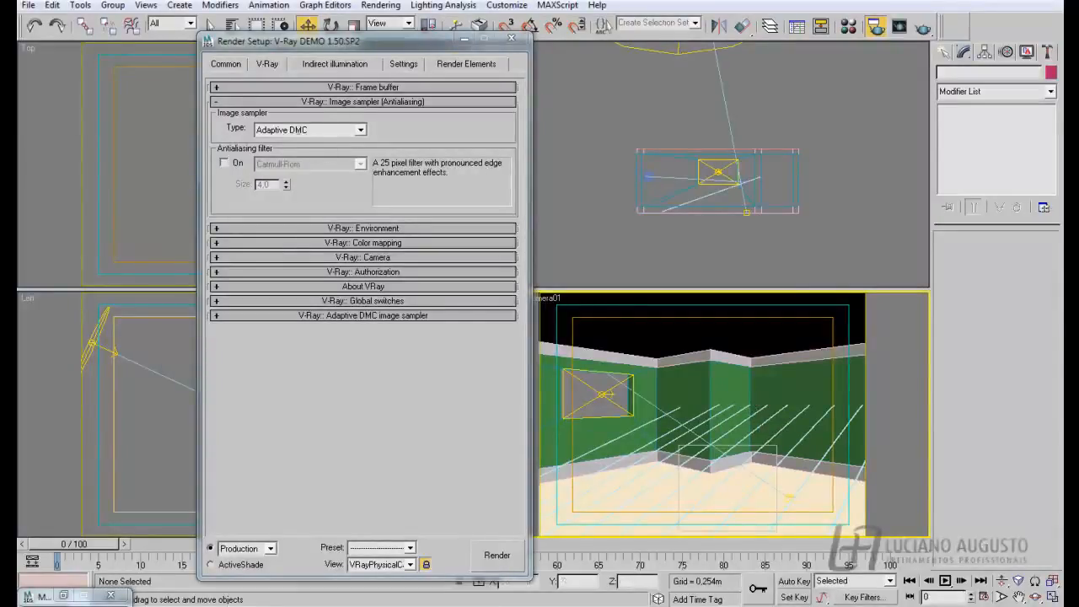
- Show the Adaptive DMC image sampler settings and examine the minimum and maximum subdivisions
{"action": "left_click", "coordinate": [309, 130]}
{"action": "left_click", "coordinate": [287, 150]}
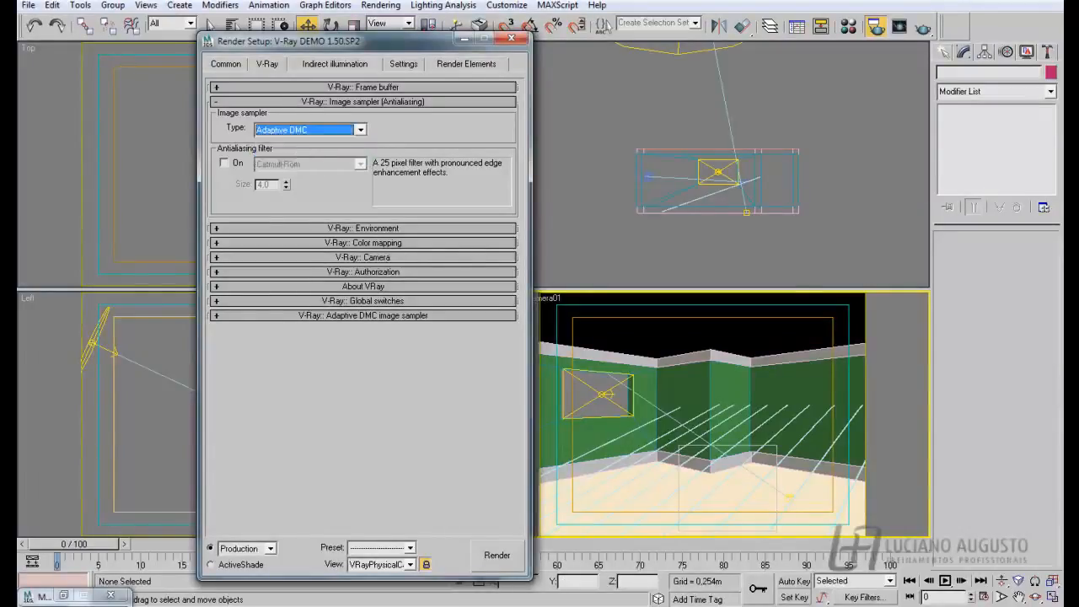
{"action": "left_click", "coordinate": [226, 317]}
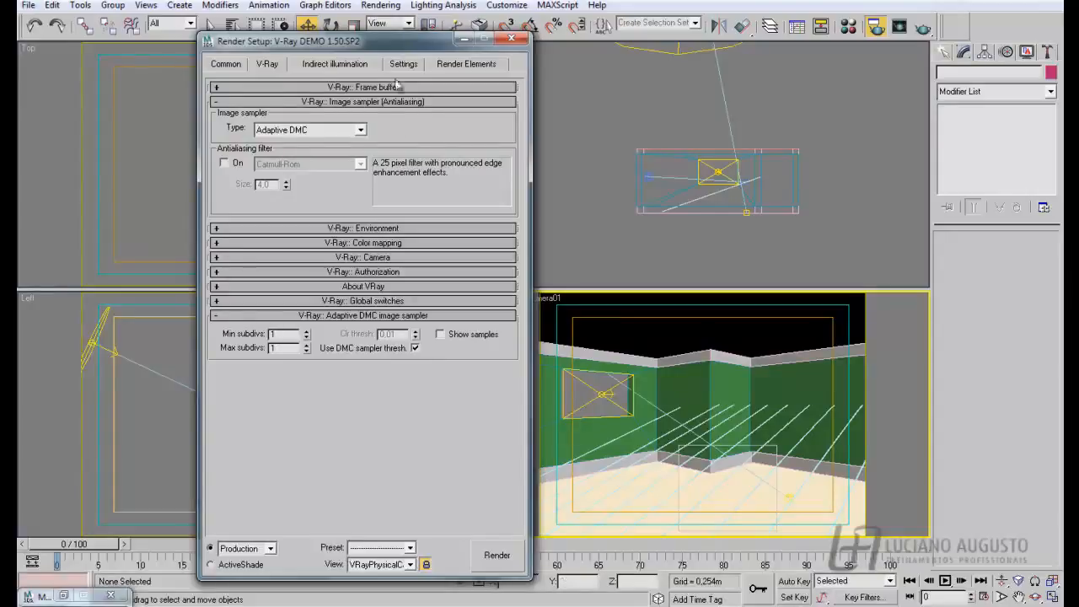
{"action": "left_click_drag", "start_coordinate": [385, 44], "coordinate": [302, 38]}
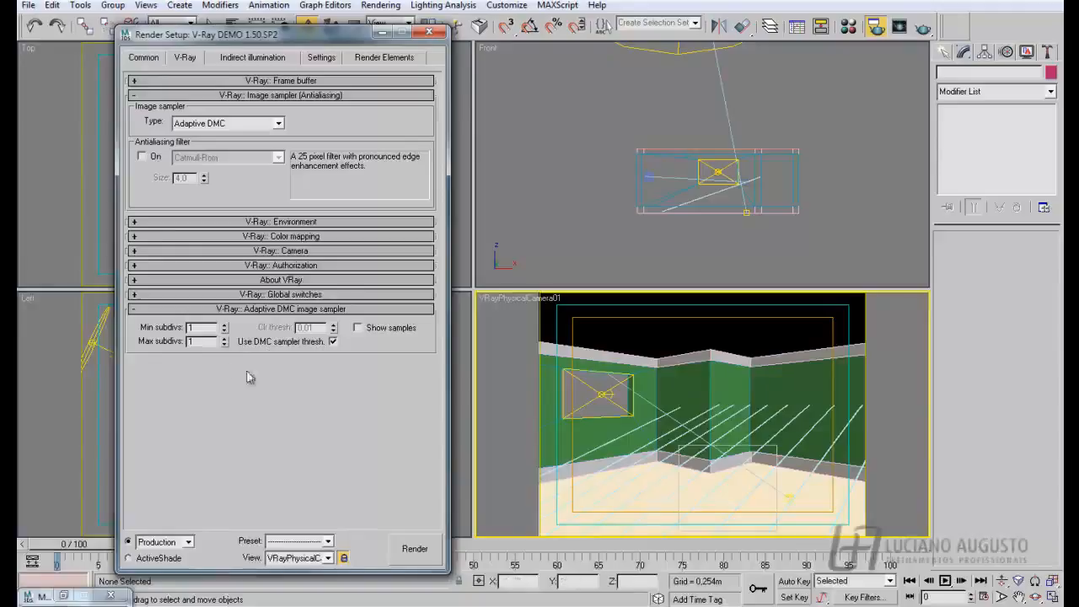
{"action": "double_click", "coordinate": [206, 341]}
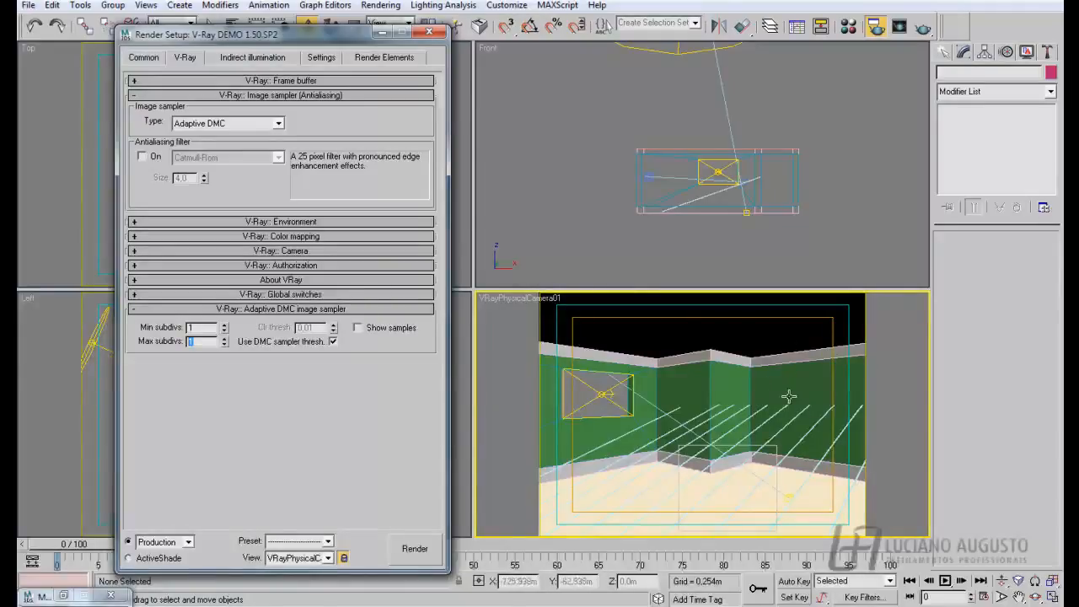
- Set the image sampler type to Adaptive subdivision and read its description on the sampler types slide in PowerPoint
{"action": "left_click", "coordinate": [221, 125]}
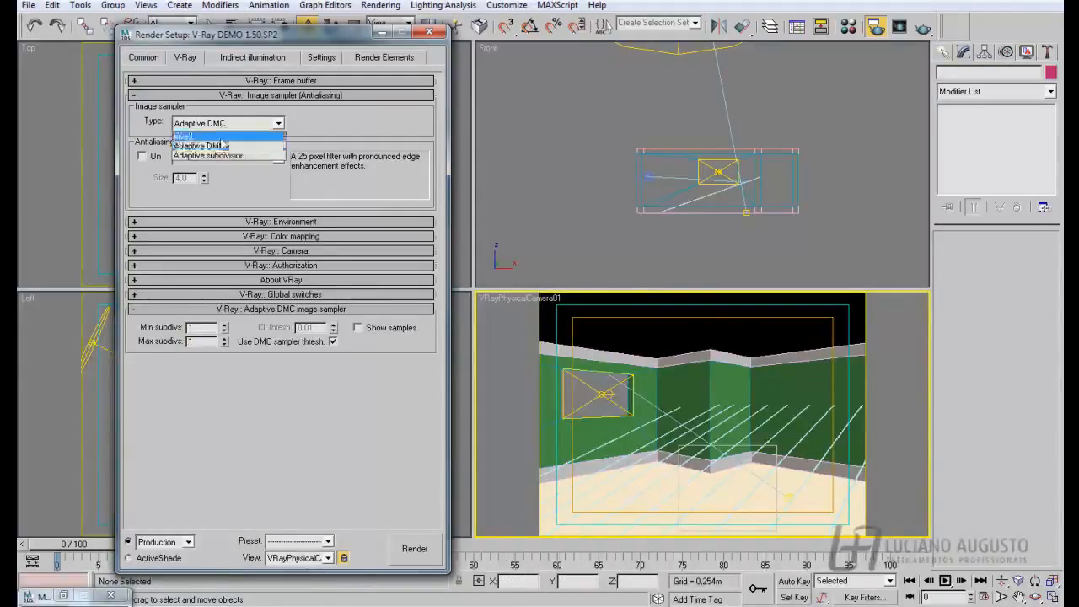
{"action": "left_click", "coordinate": [215, 156]}
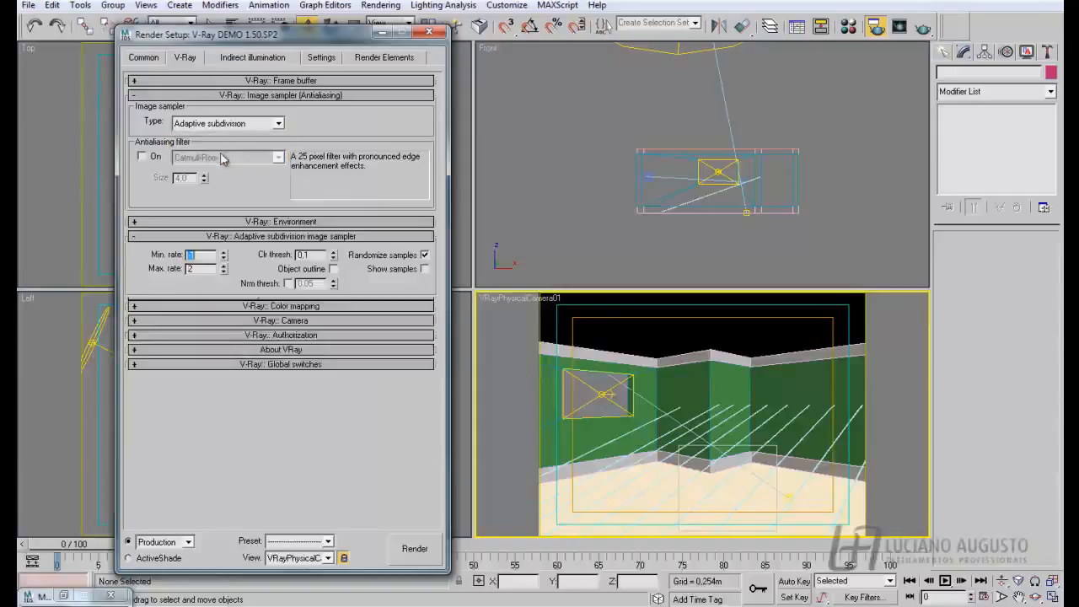
{"action": "mouse_move", "coordinate": [492, 600]}
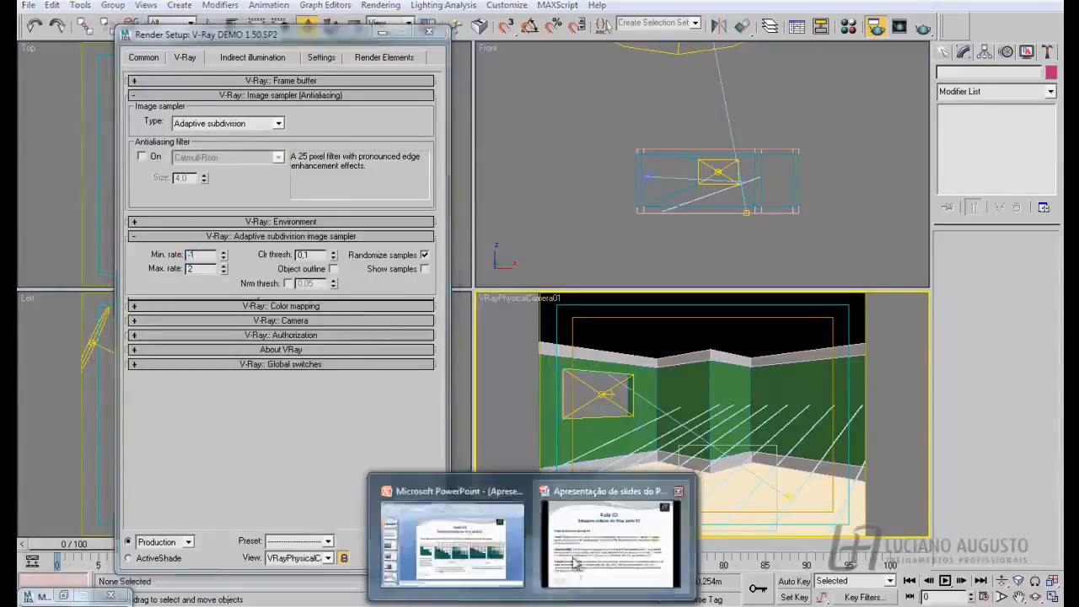
{"action": "left_click", "coordinate": [572, 556]}
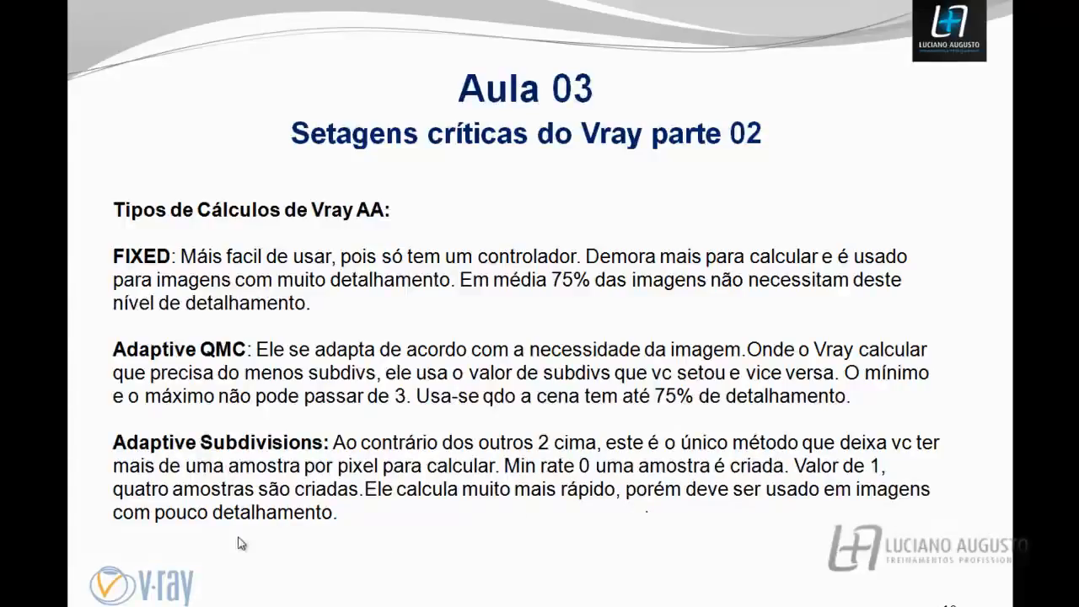
{"action": "key", "text": "alt+Tab"}
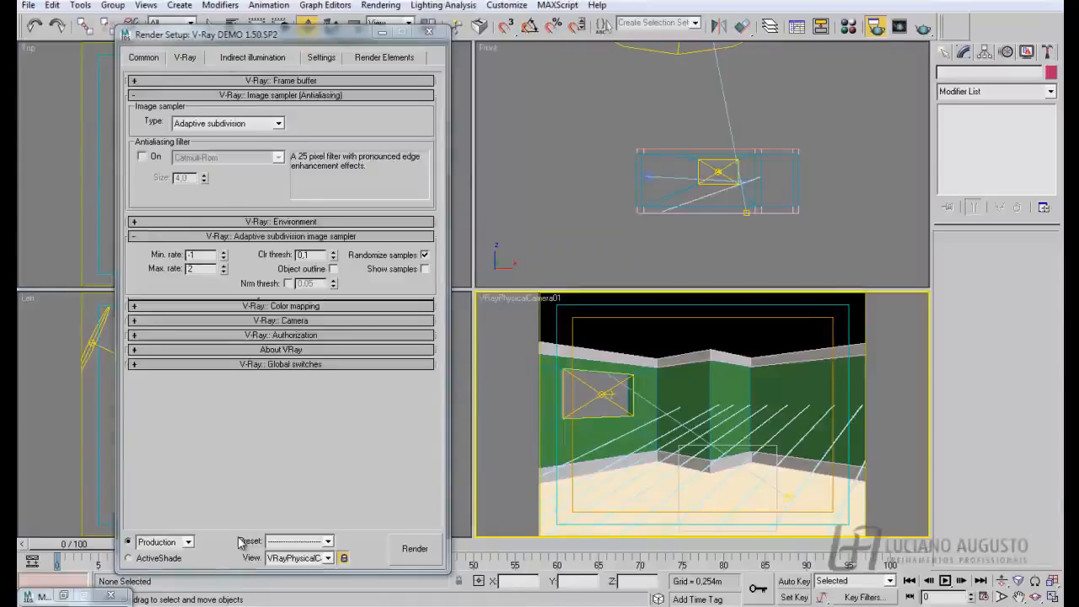
- Switch the image sampler type to Adaptive DMC and back to Adaptive subdivision to compare the two
{"action": "left_click", "coordinate": [257, 123]}
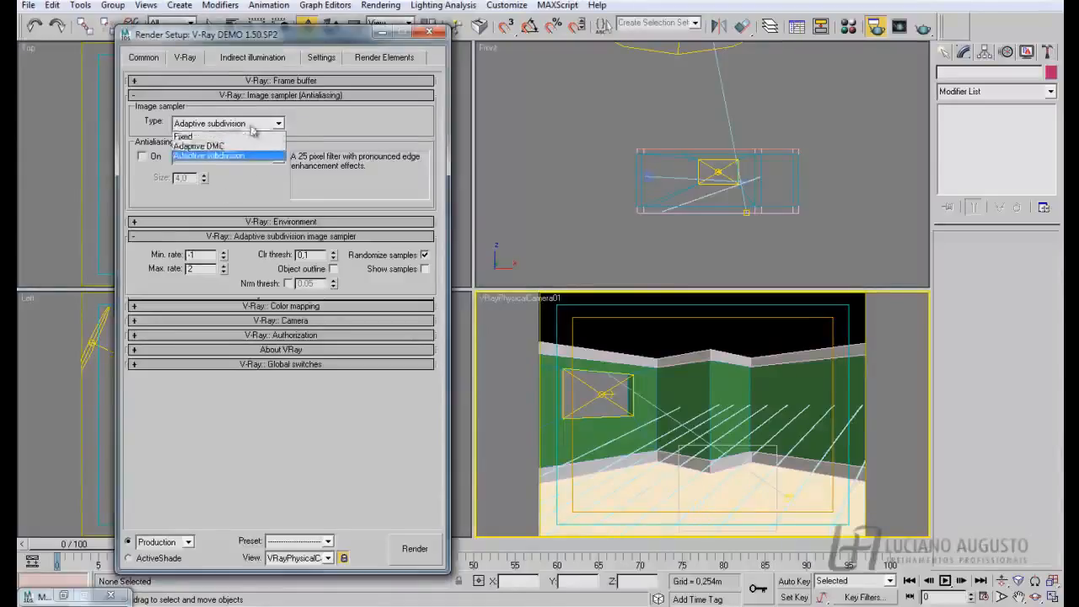
{"action": "left_click", "coordinate": [224, 158]}
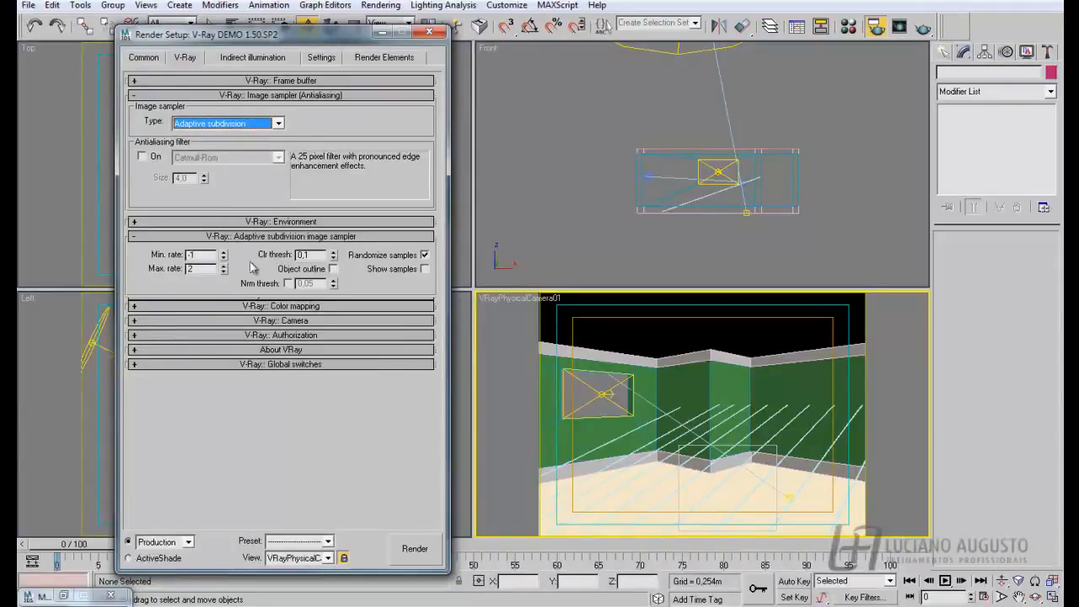
{"action": "left_click", "coordinate": [278, 125]}
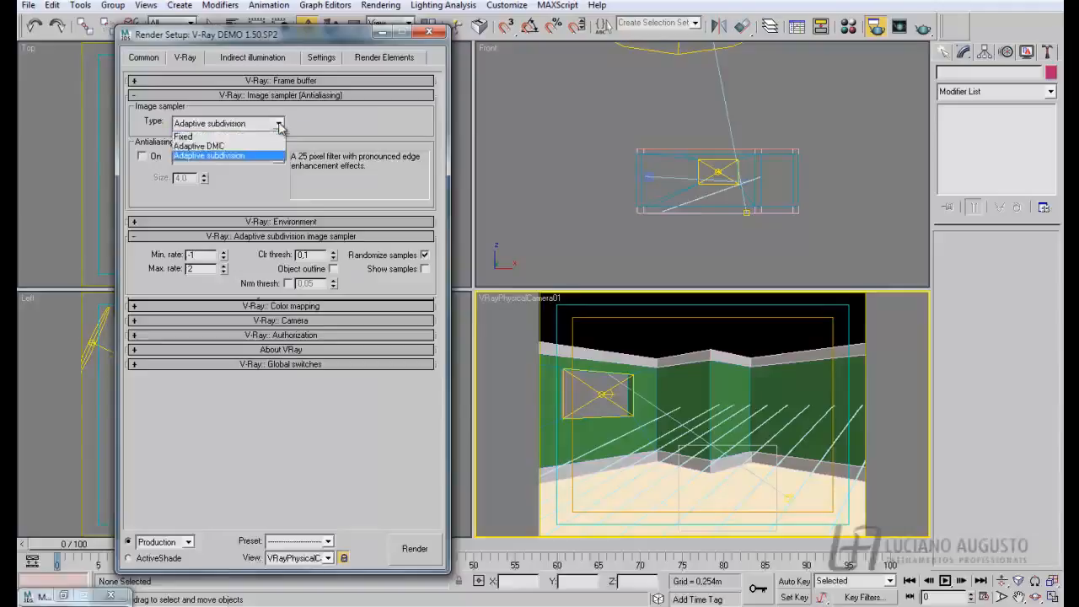
{"action": "left_click", "coordinate": [255, 147]}
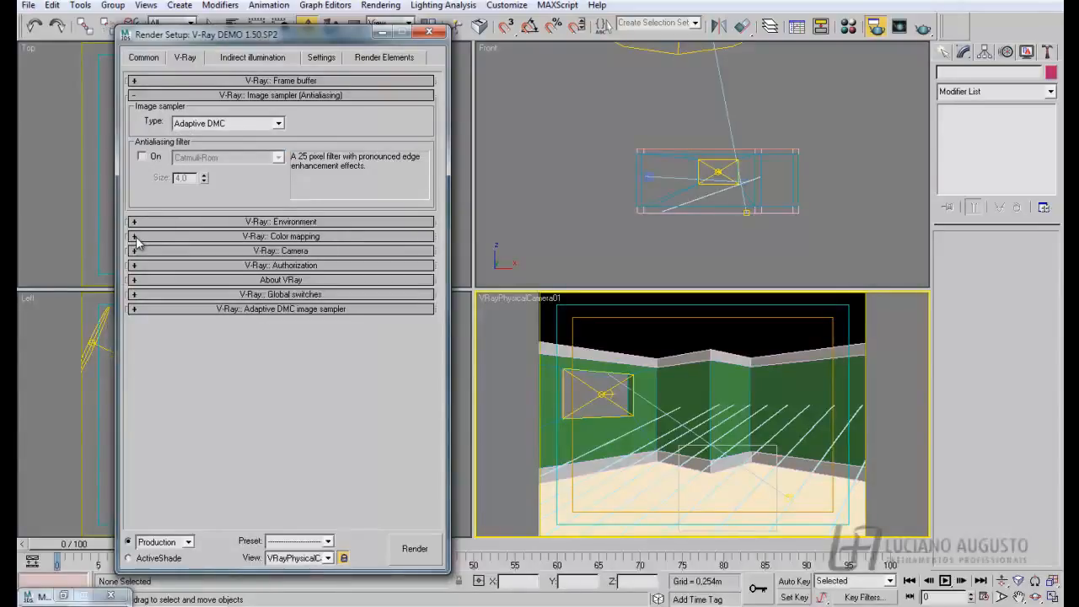
{"action": "left_click", "coordinate": [196, 124]}
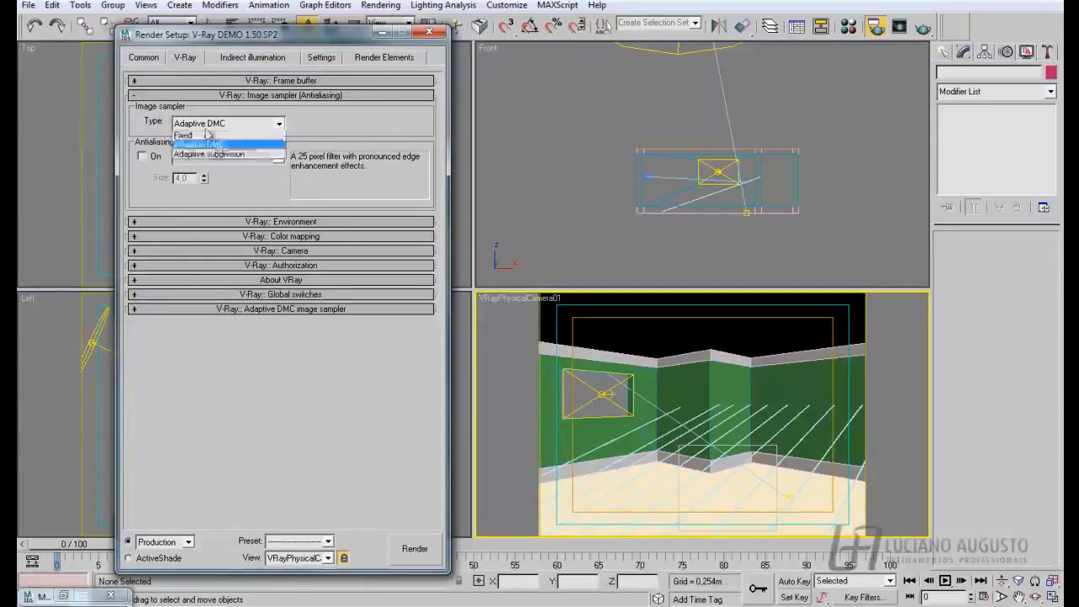
{"action": "left_click", "coordinate": [211, 158]}
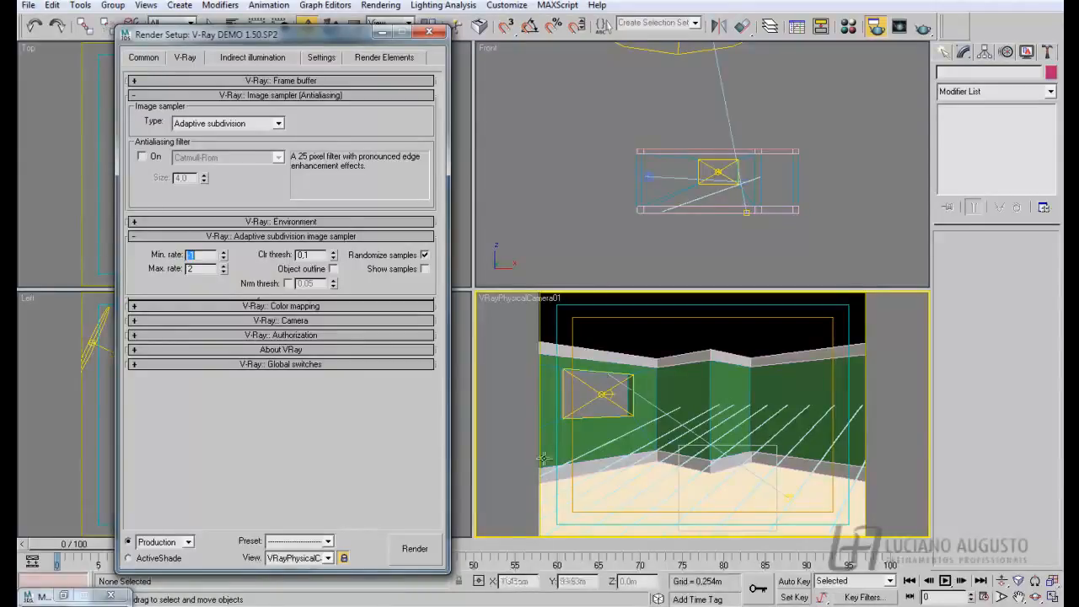
- View the example images for each sampler type in PowerPoint, then recheck the Adaptive subdivision choice in the render setup
{"action": "left_click", "coordinate": [604, 566]}
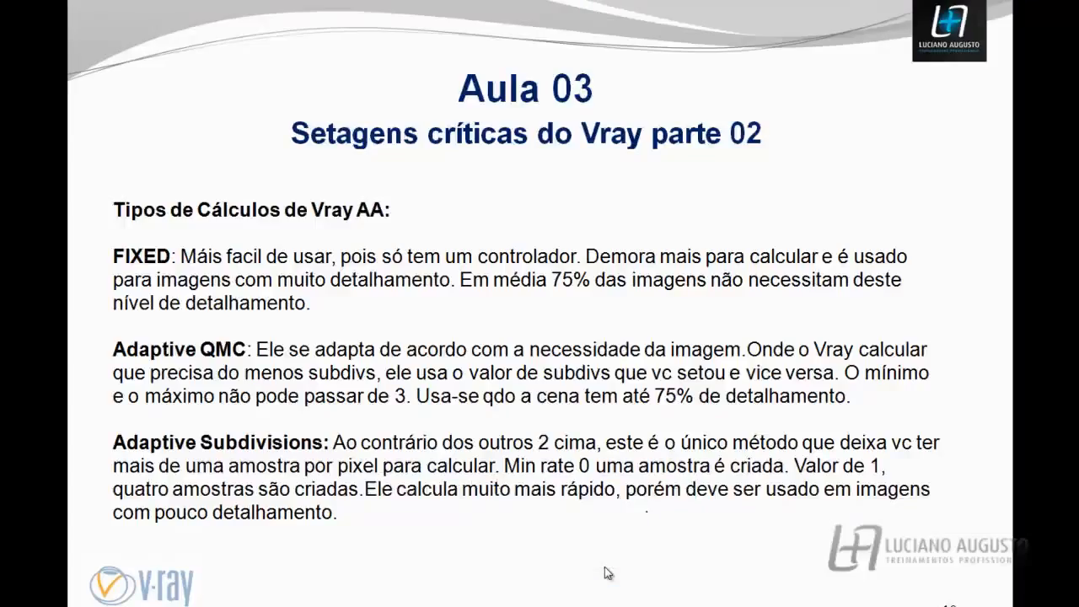
{"action": "left_click", "coordinate": [605, 567]}
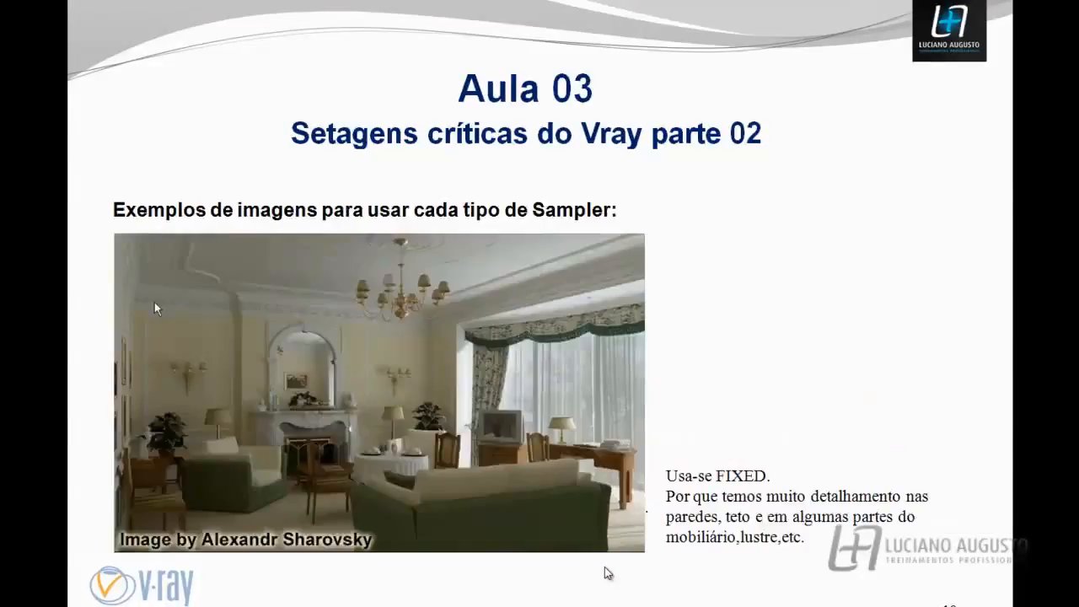
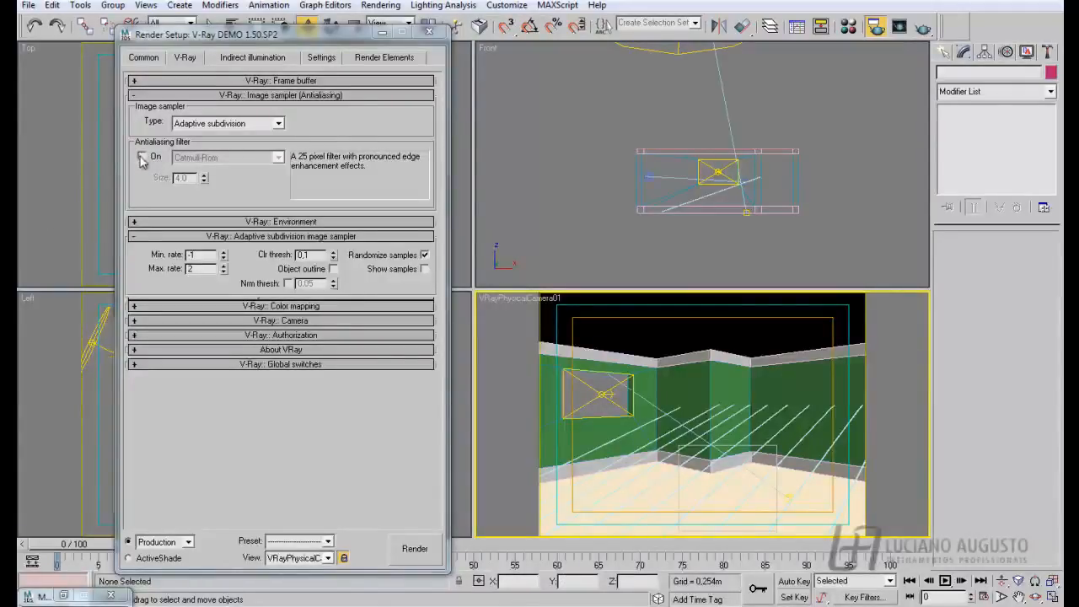
{"action": "left_click", "coordinate": [218, 125]}
{"action": "left_click", "coordinate": [240, 155]}
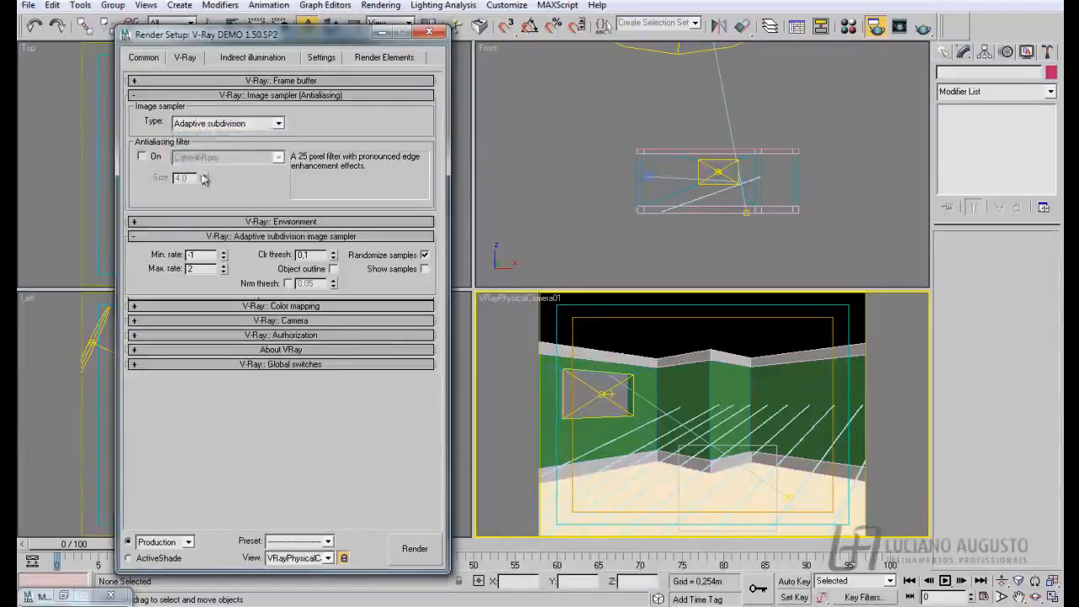
- Turn on the antialiasing filter with Catmull-Rom and look through the other available filters
{"action": "left_click", "coordinate": [143, 158]}
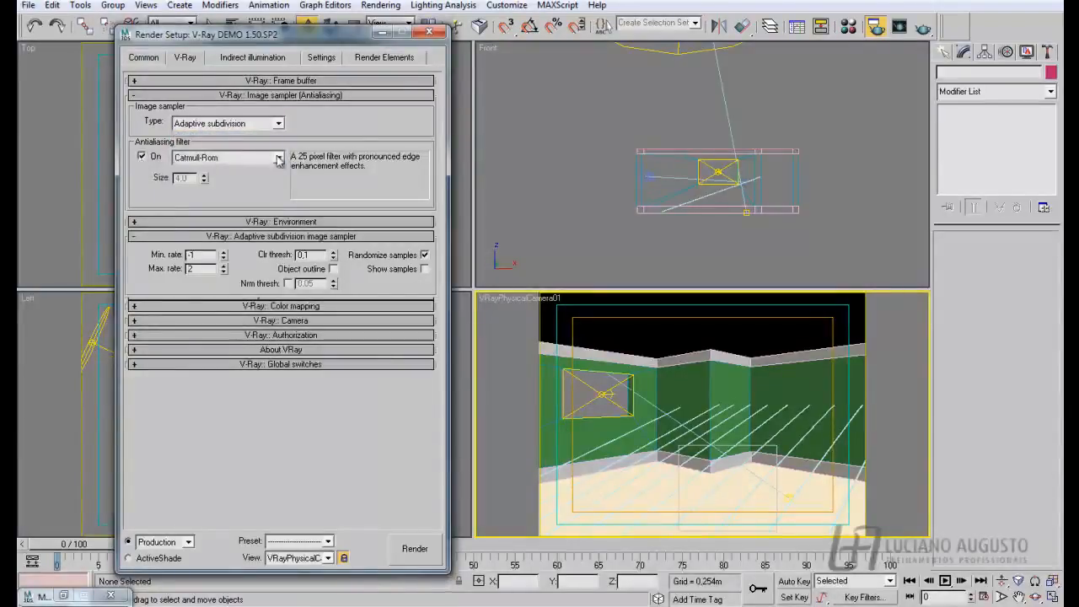
{"action": "left_click", "coordinate": [223, 157]}
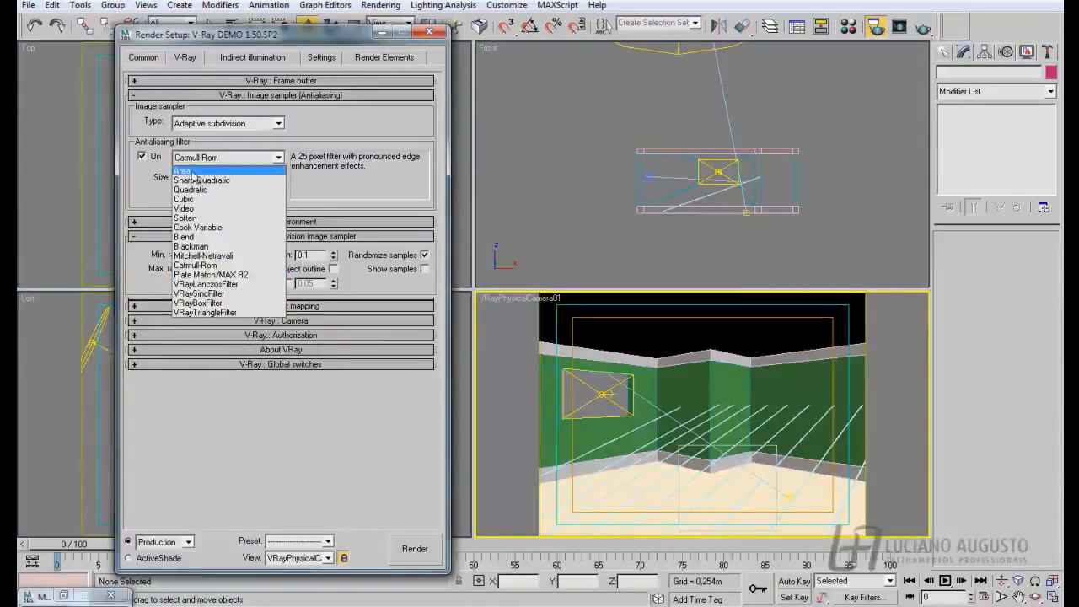
{"action": "left_click", "coordinate": [144, 157]}
{"action": "left_click", "coordinate": [144, 158]}
{"action": "left_click", "coordinate": [190, 157]}
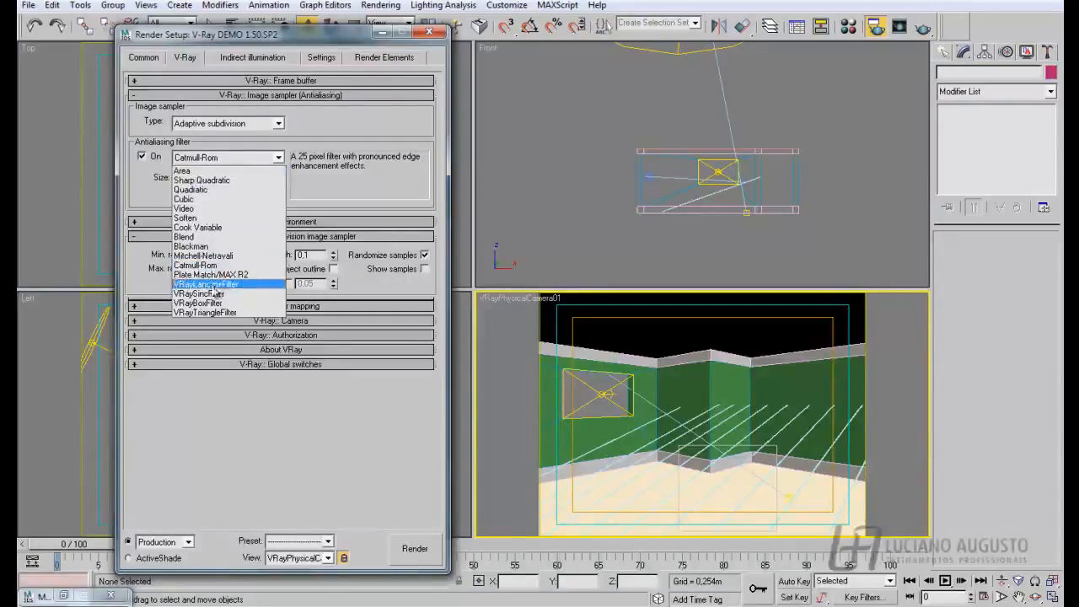
{"action": "left_click", "coordinate": [142, 159]}
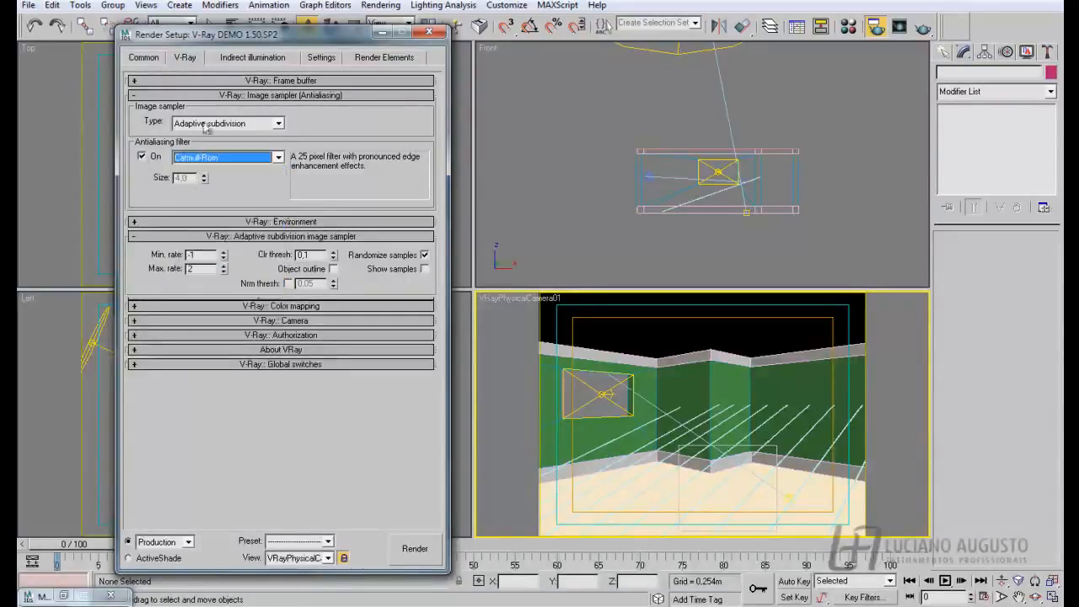
- Set the image sampler type to Fixed, show its subdivision setting and render the camera view
{"action": "left_click", "coordinate": [271, 125]}
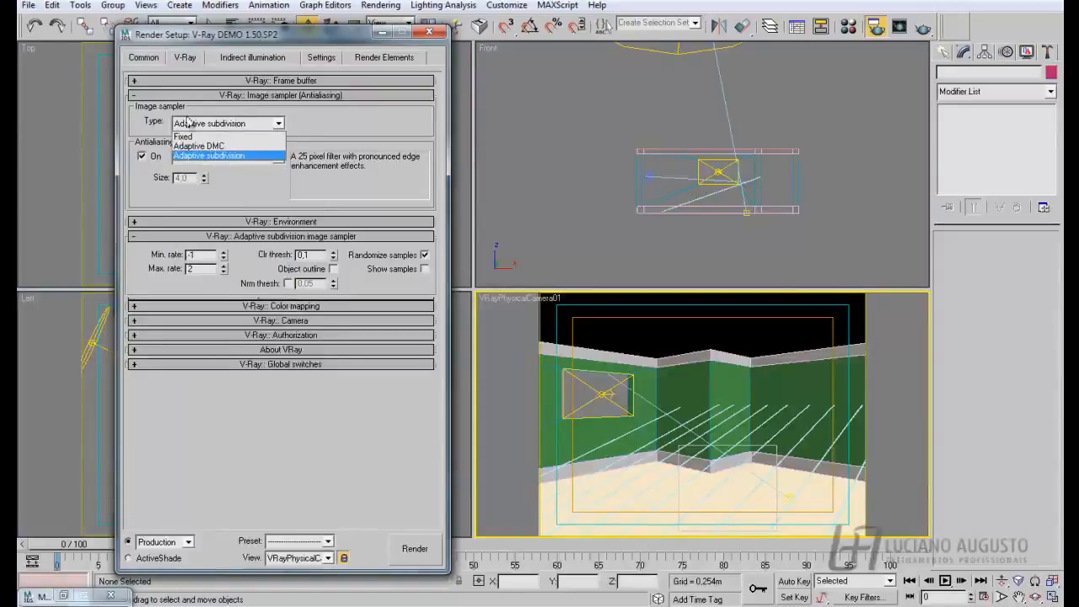
{"action": "left_click", "coordinate": [192, 137]}
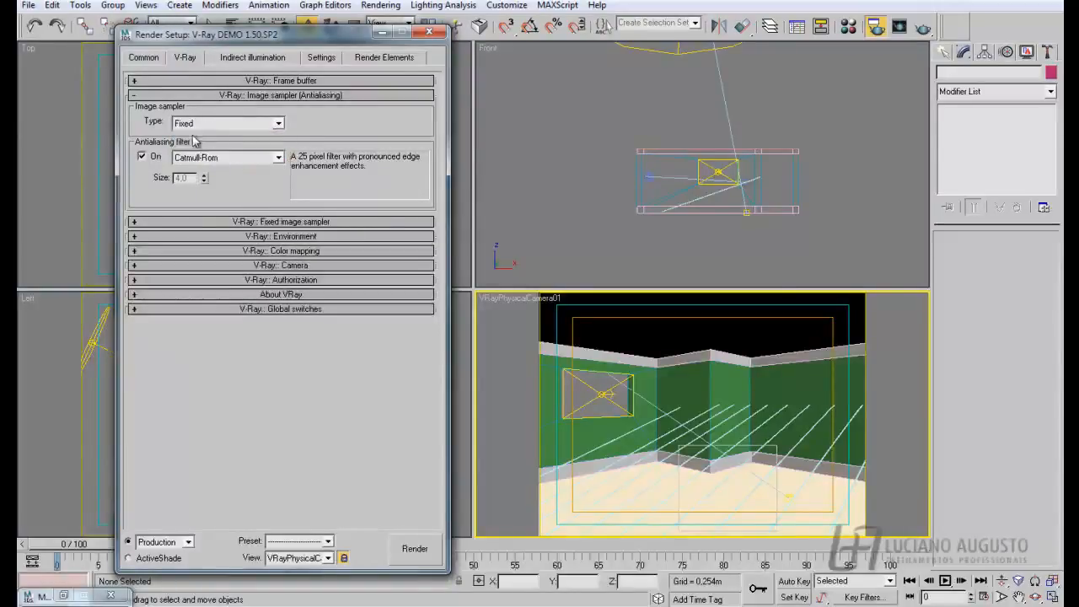
{"action": "left_click", "coordinate": [133, 222]}
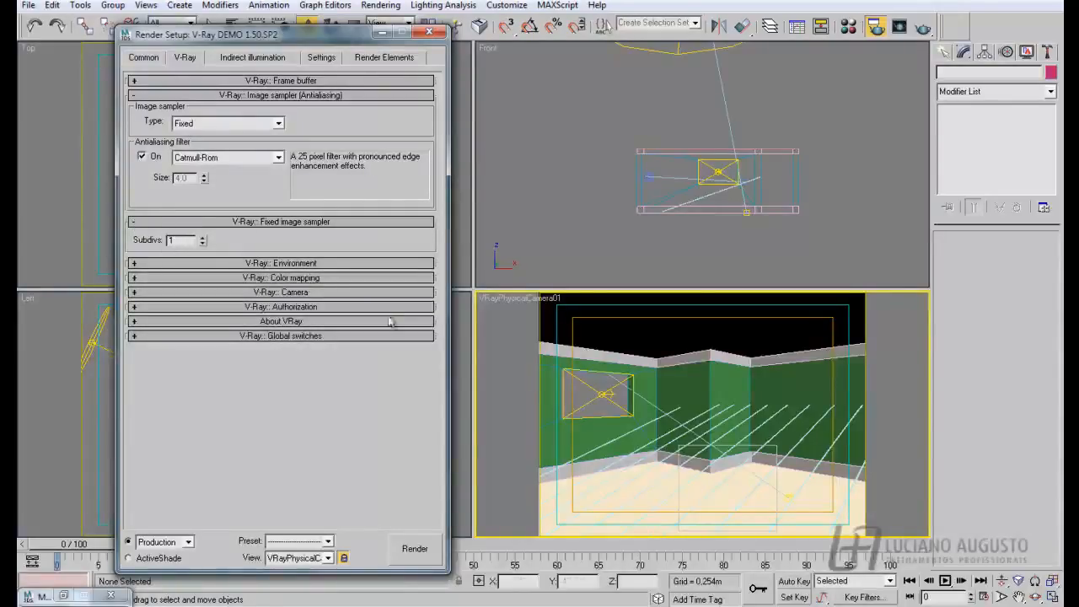
{"action": "left_click", "coordinate": [414, 549]}
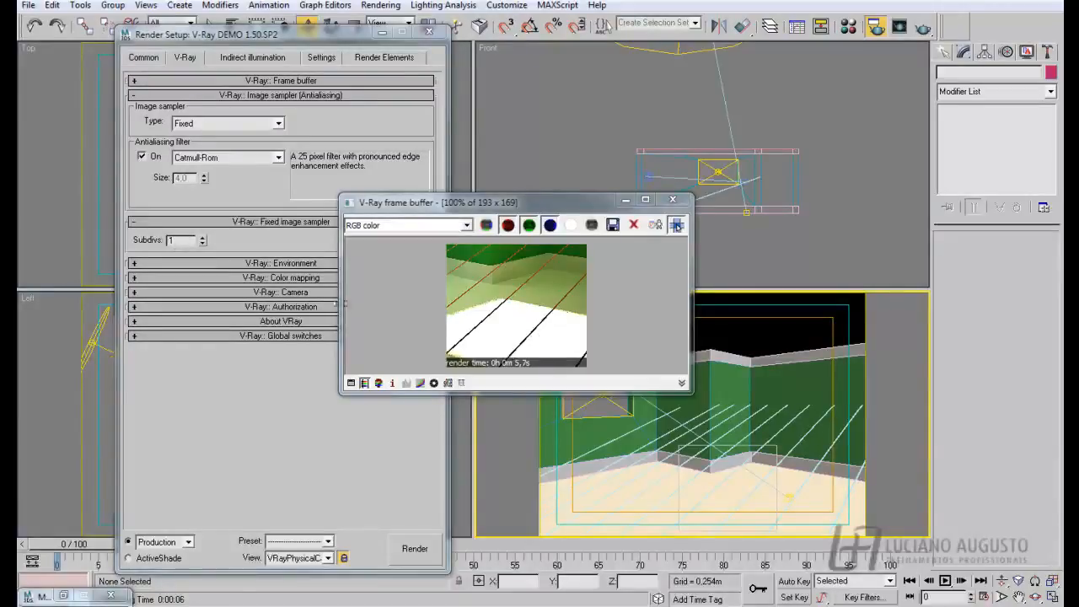
- Set the Fixed image sampler's Subdivs to 4 and render the camera view again
{"action": "double_click", "coordinate": [184, 240]}
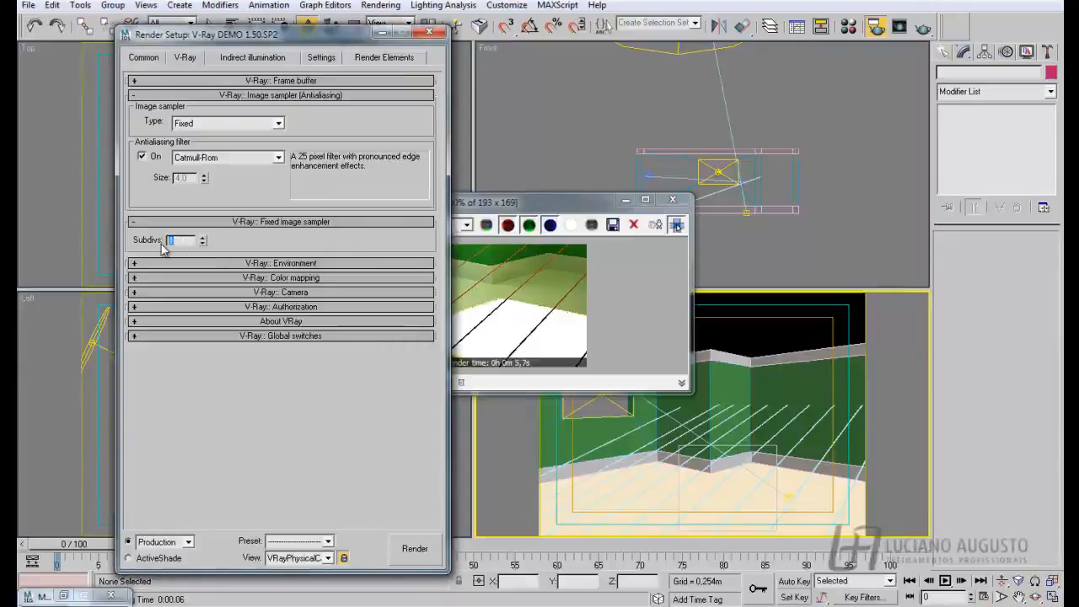
{"action": "type", "text": "4"}
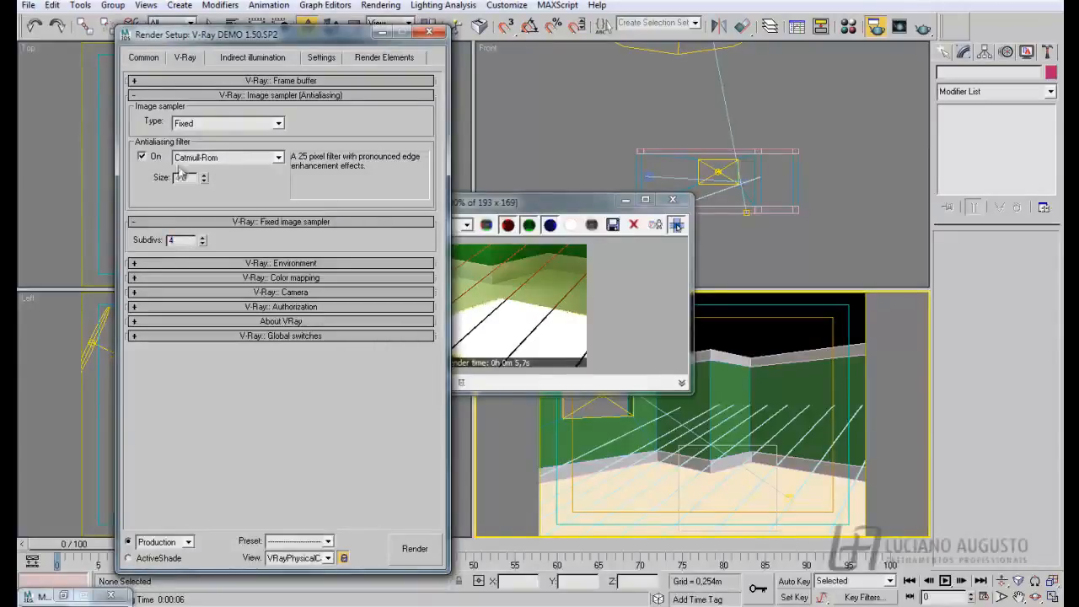
{"action": "left_click_drag", "start_coordinate": [503, 199], "coordinate": [516, 178]}
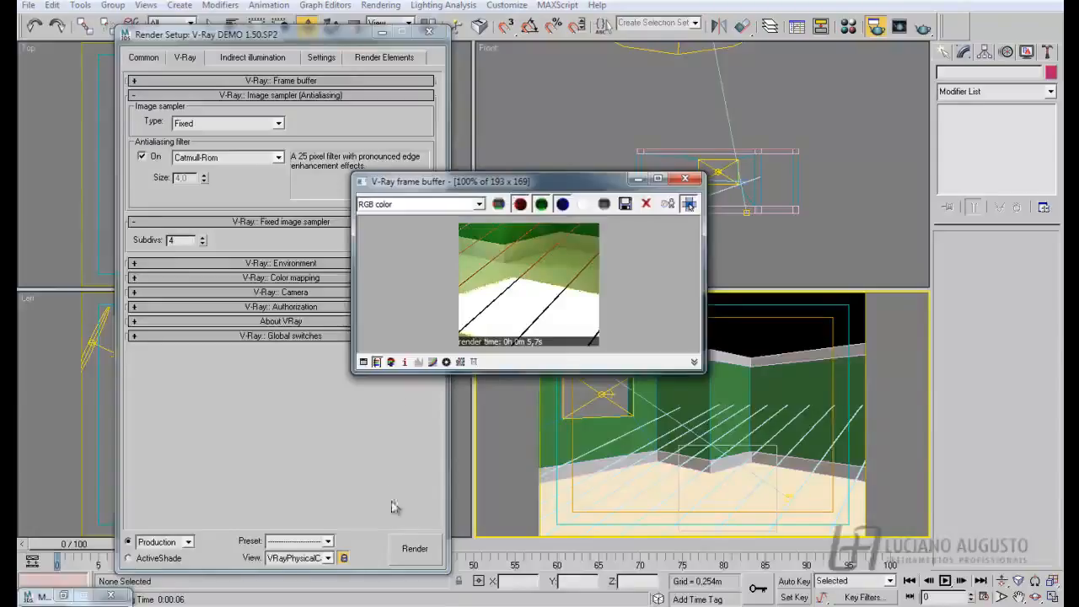
{"action": "left_click", "coordinate": [430, 546]}
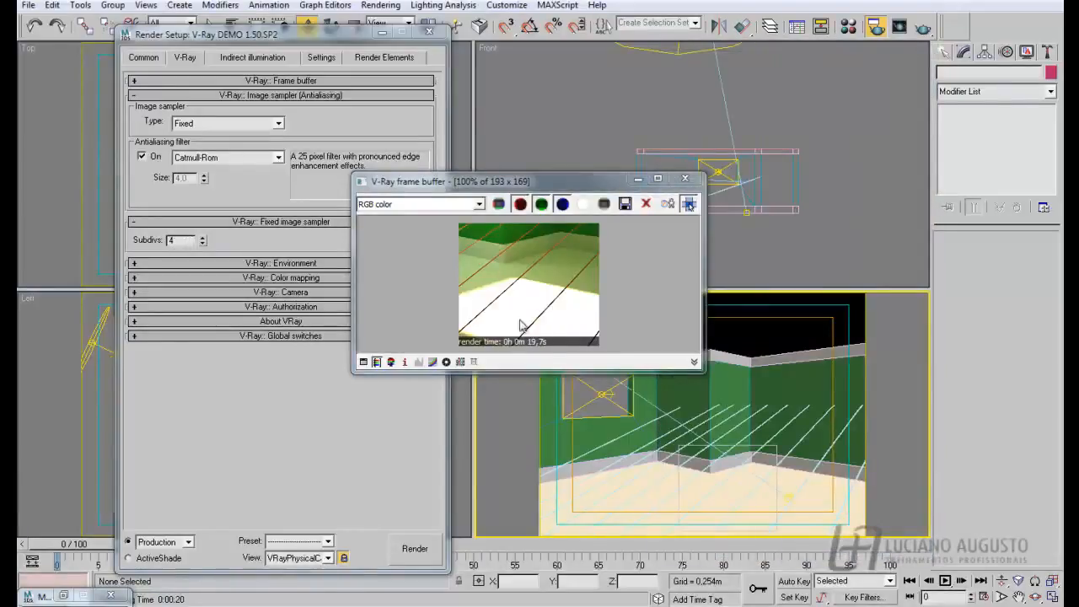
- Switch the image sampler type to Adaptive DMC and render the camera view with Min and Max subdivs both at 1
{"action": "left_click", "coordinate": [279, 124]}
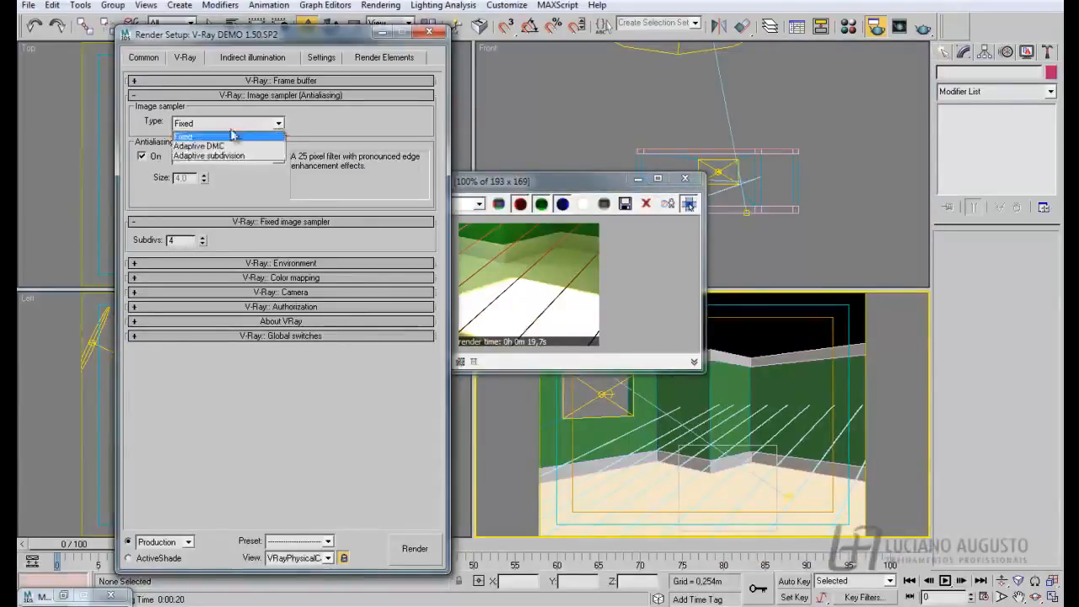
{"action": "left_click", "coordinate": [228, 145]}
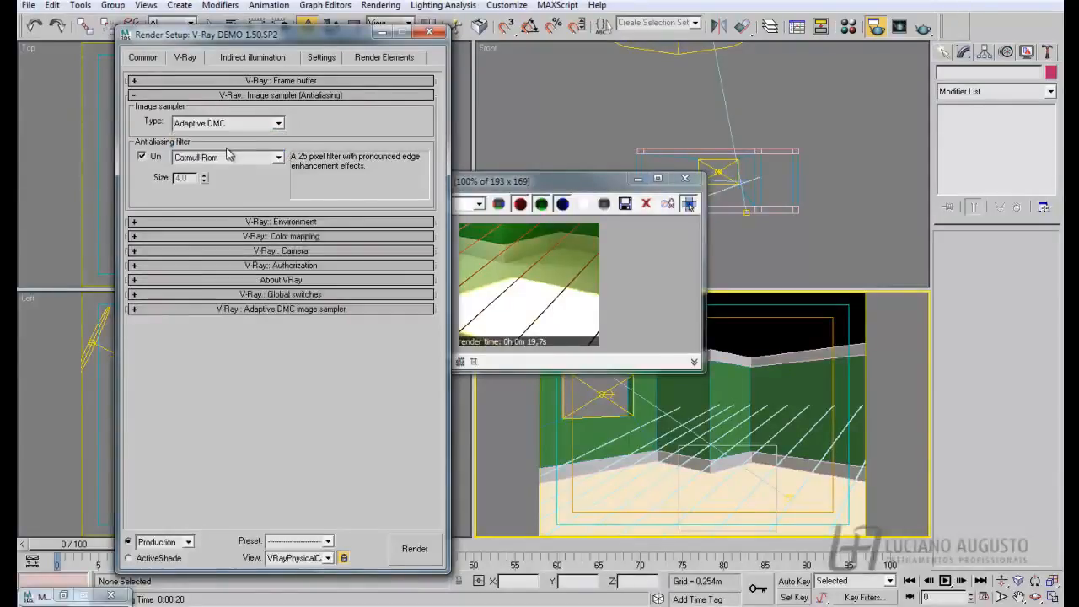
{"action": "left_click", "coordinate": [148, 308]}
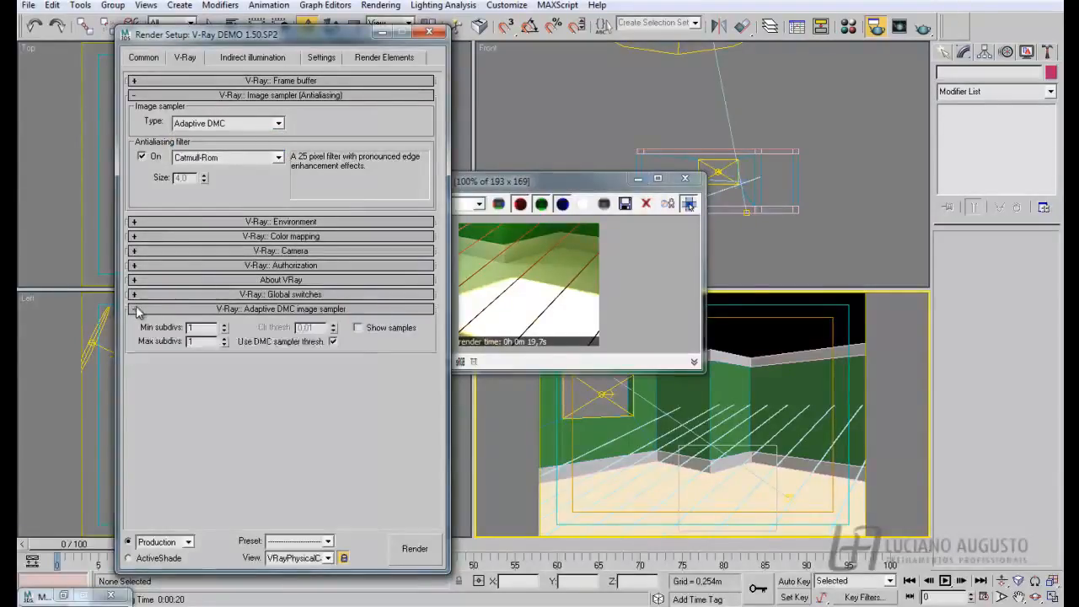
{"action": "type", "text": "1"}
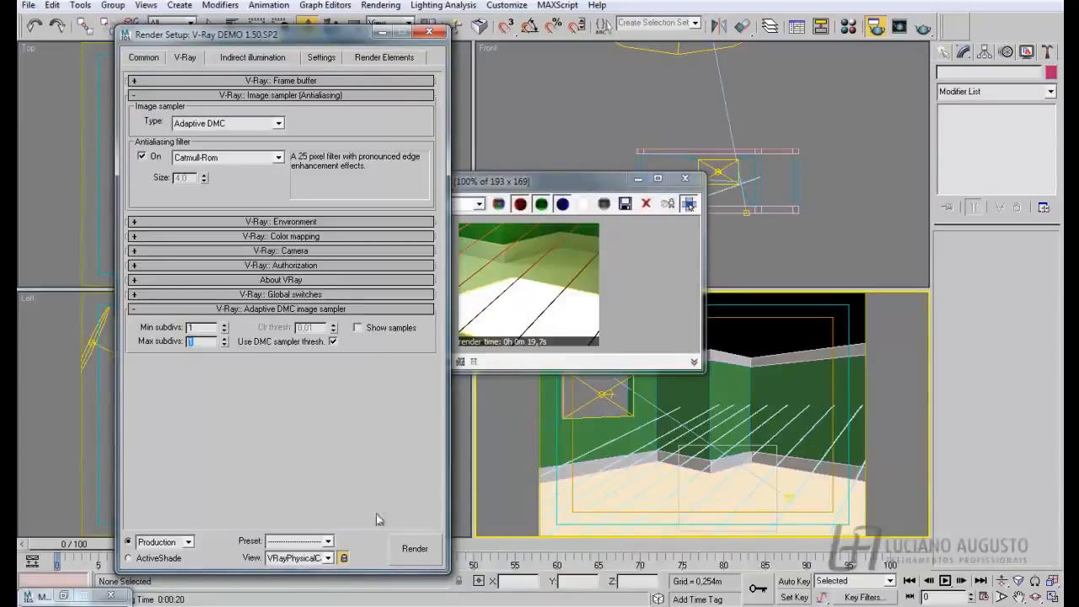
{"action": "left_click", "coordinate": [415, 549]}
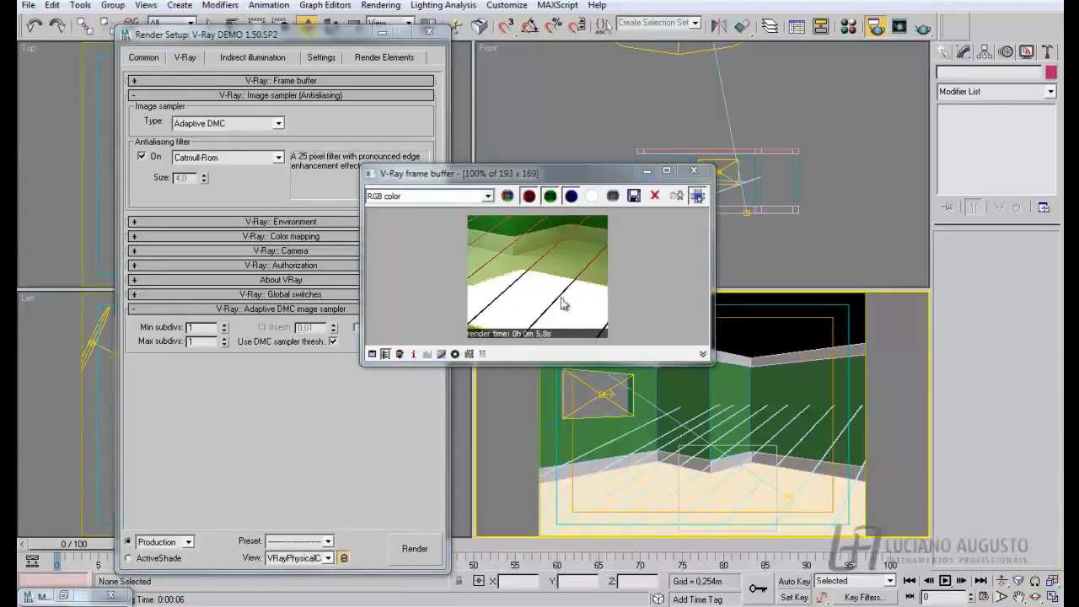
- Render the camera view with the Adaptive DMC Max subdivs at 4, and once more with Min subdivs raised to 2
{"action": "double_click", "coordinate": [196, 341]}
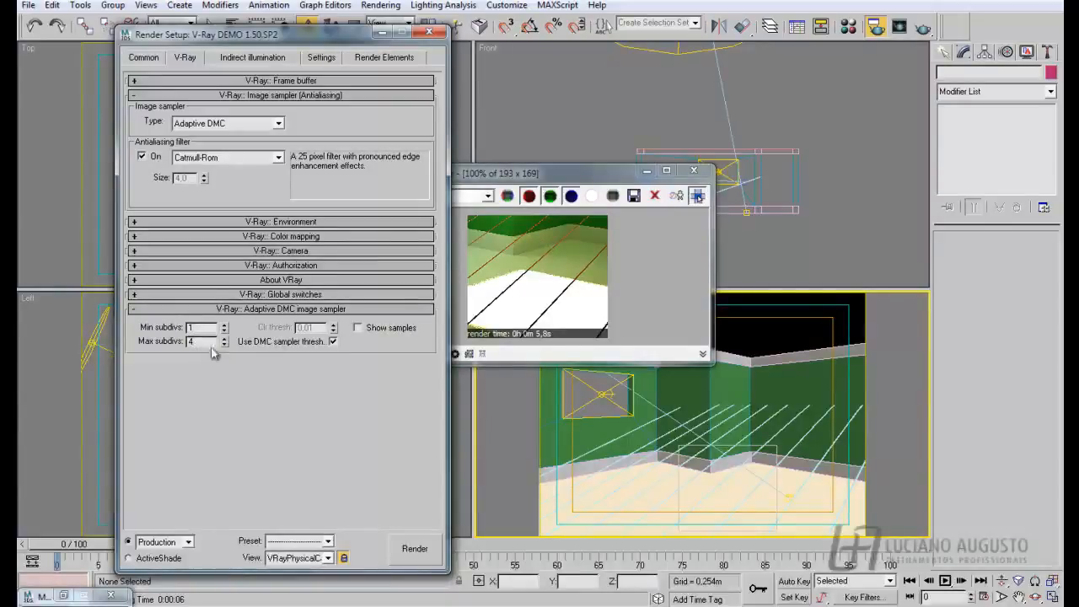
{"action": "left_click", "coordinate": [414, 547]}
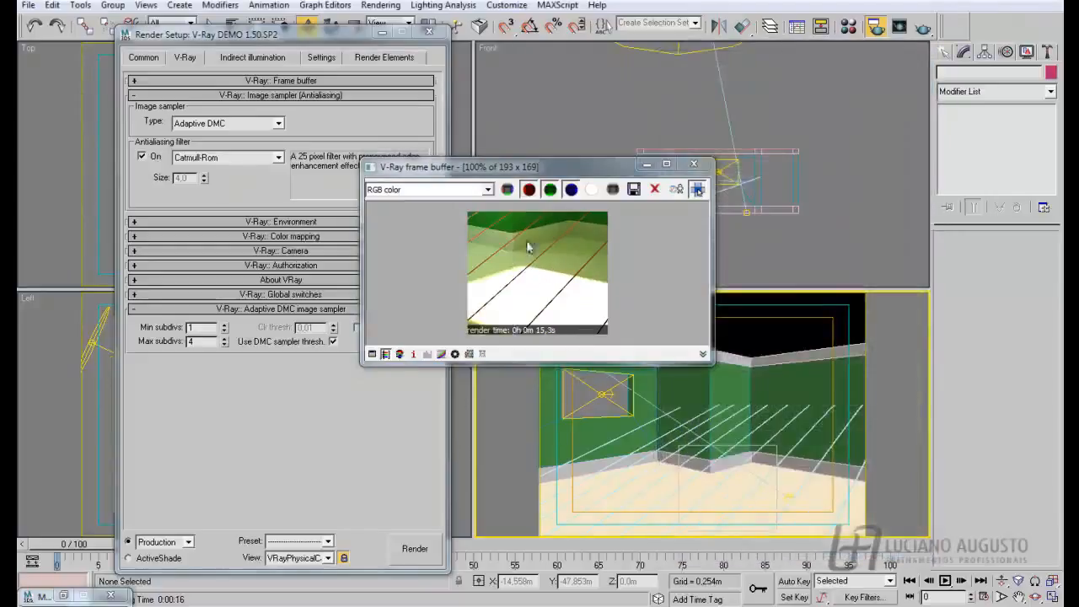
{"action": "double_click", "coordinate": [191, 327]}
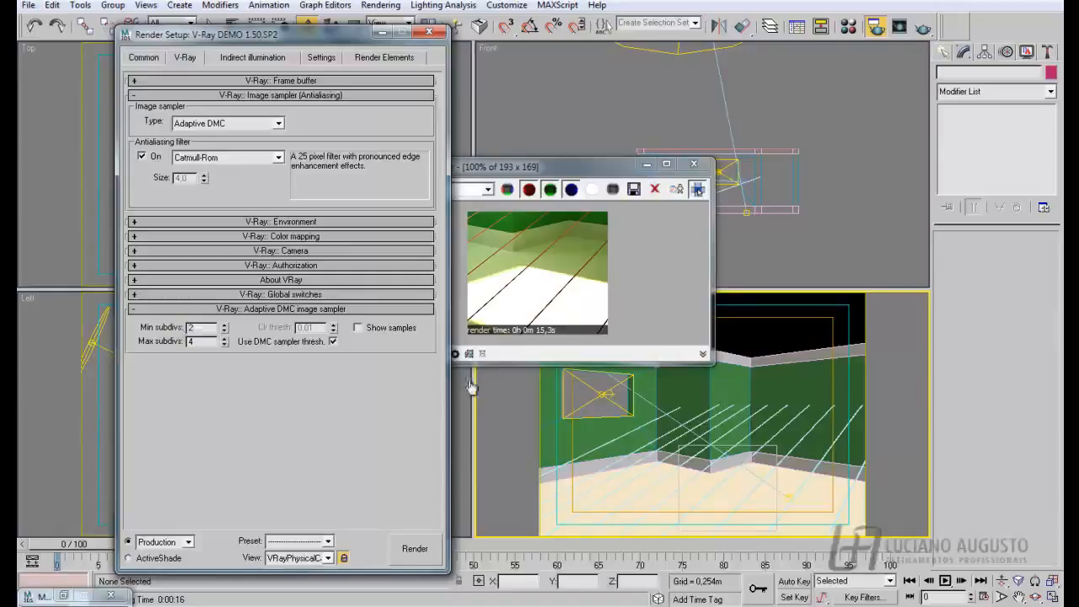
{"action": "left_click", "coordinate": [415, 548]}
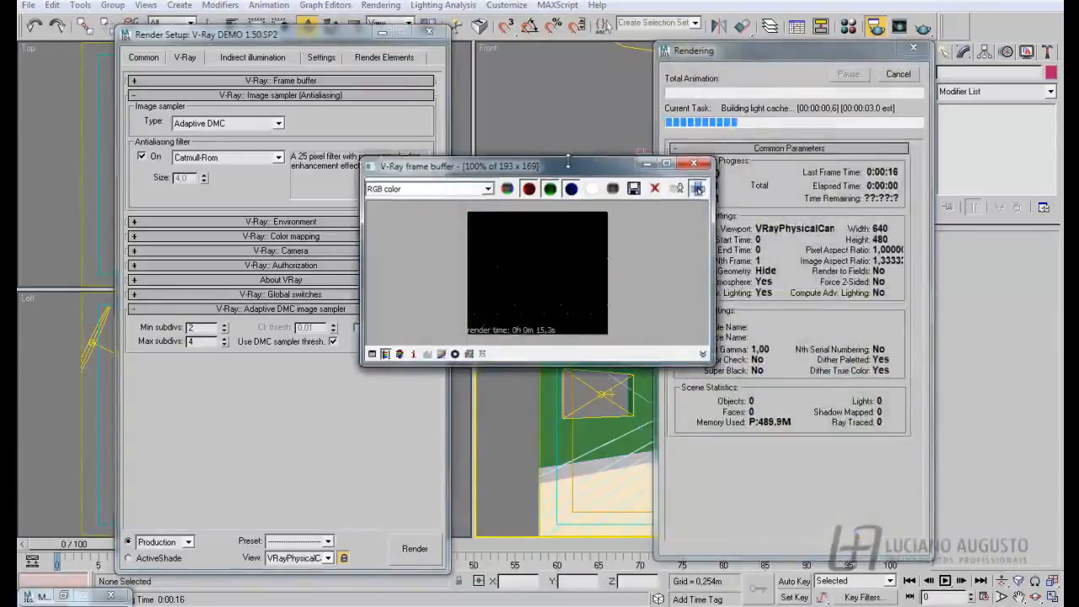
{"action": "left_click_drag", "start_coordinate": [568, 167], "coordinate": [612, 160]}
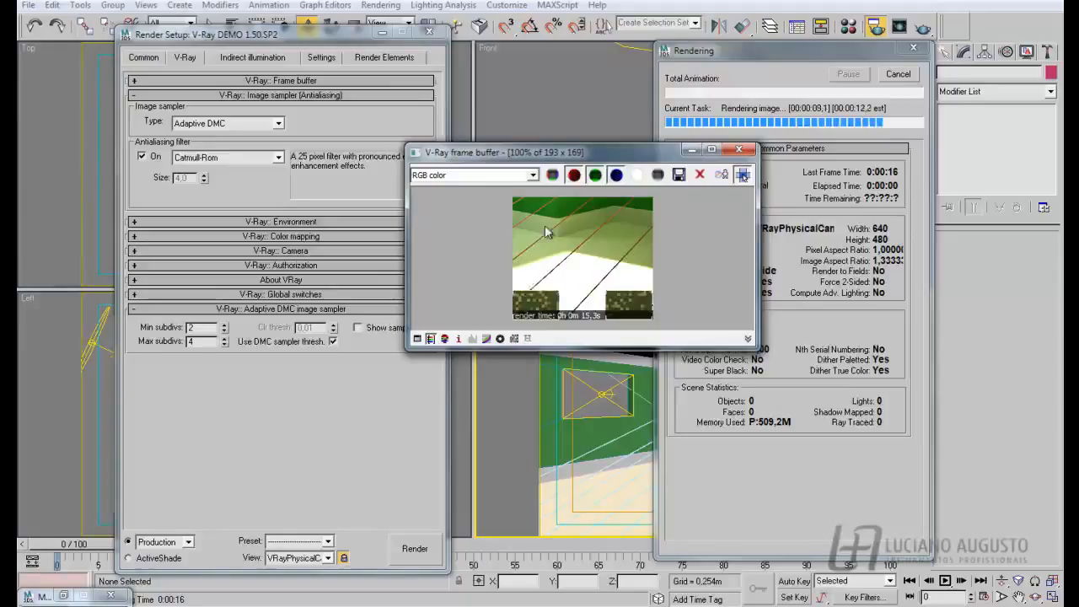
- Switch the image sampler type to Adaptive subdivision to show its rate settings, and close the V-Ray frame buffer
{"action": "left_click", "coordinate": [226, 123]}
{"action": "left_click", "coordinate": [231, 157]}
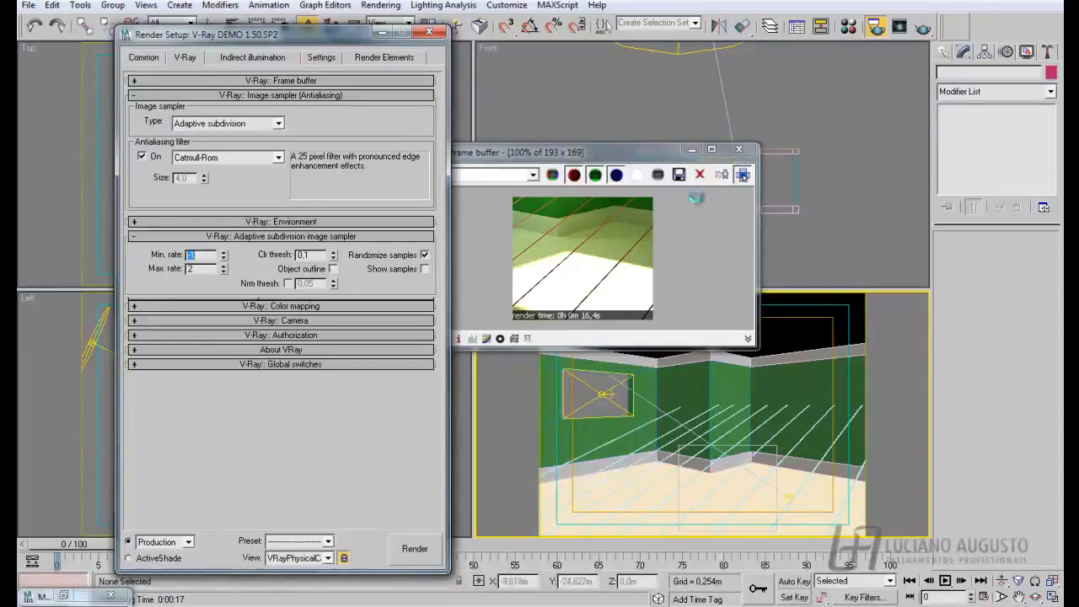
{"action": "left_click", "coordinate": [739, 149]}
- Set the image sampler type back to Fixed with the antialiasing filter off, and show the Fixed sampler's subdivision setting
{"action": "left_click", "coordinate": [279, 124]}
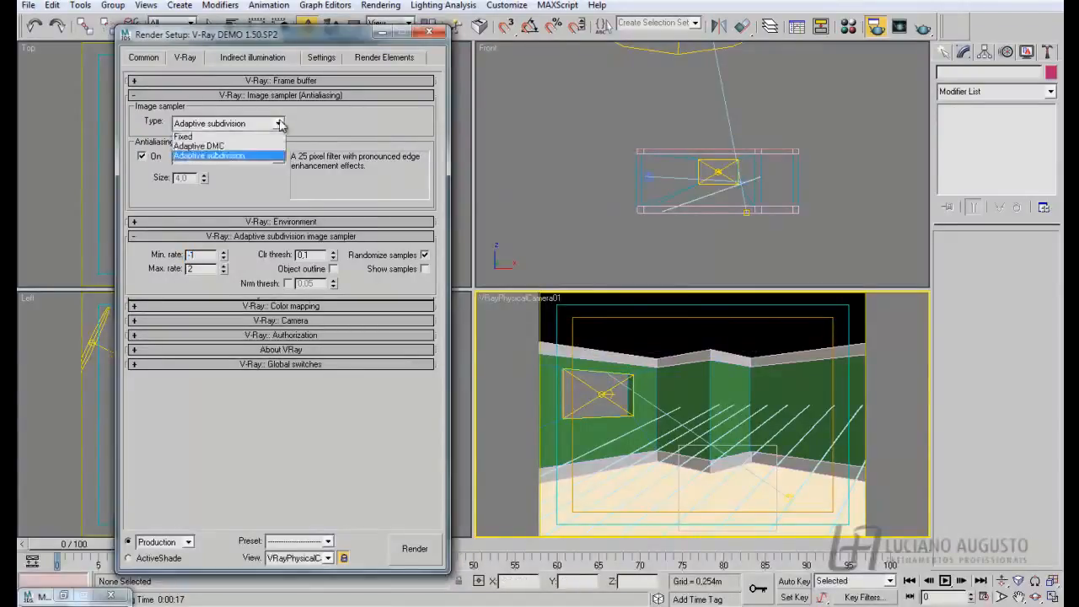
{"action": "left_click", "coordinate": [209, 136]}
{"action": "left_click", "coordinate": [264, 126]}
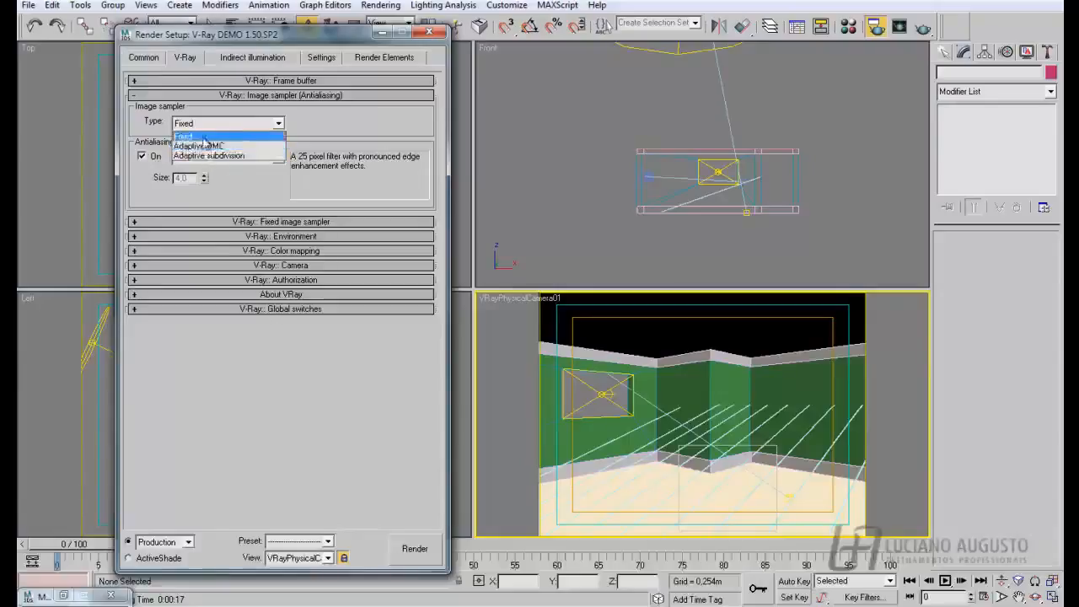
{"action": "left_click", "coordinate": [231, 188]}
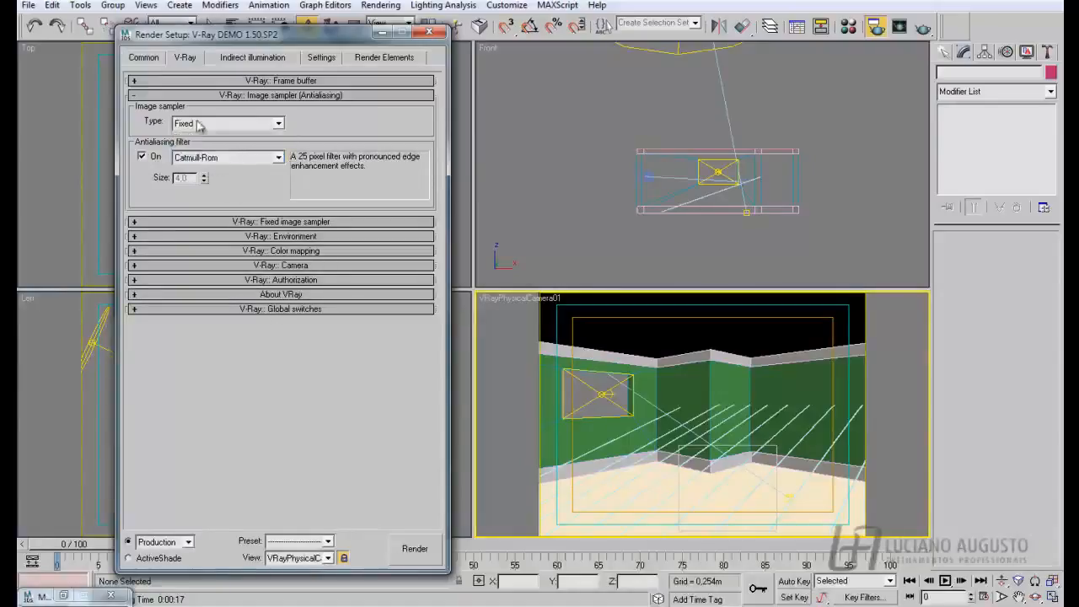
{"action": "left_click", "coordinate": [141, 156]}
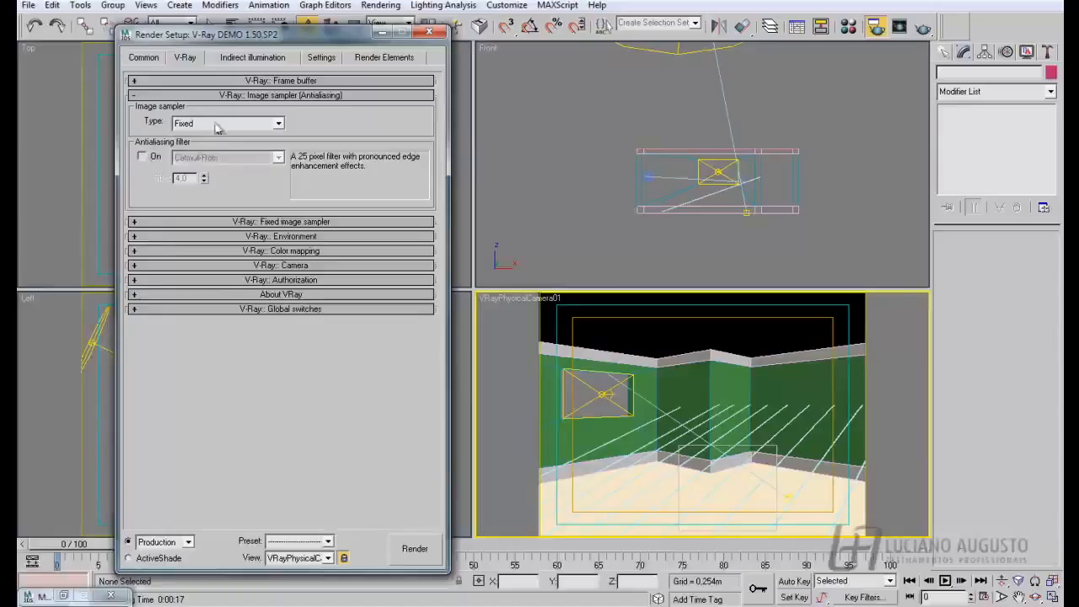
{"action": "left_click", "coordinate": [134, 222]}
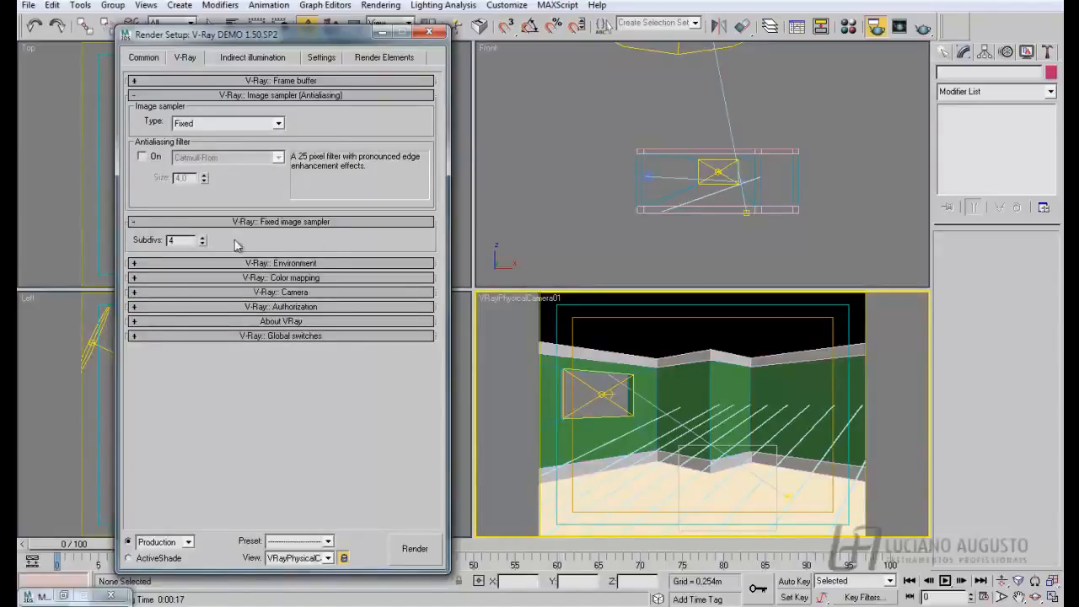